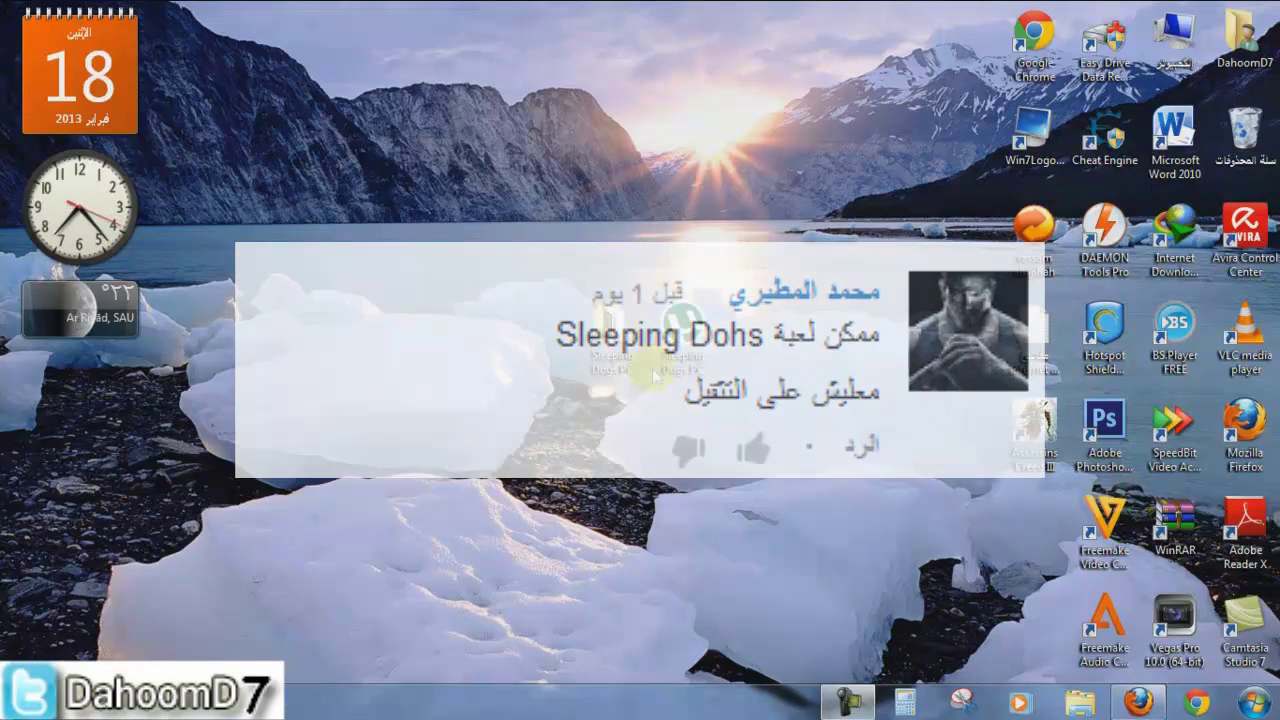
- Add the Sleeping Dogs PC torrent to µTorrent with the default save folder and remove it from the download list again
double_click(692, 356)
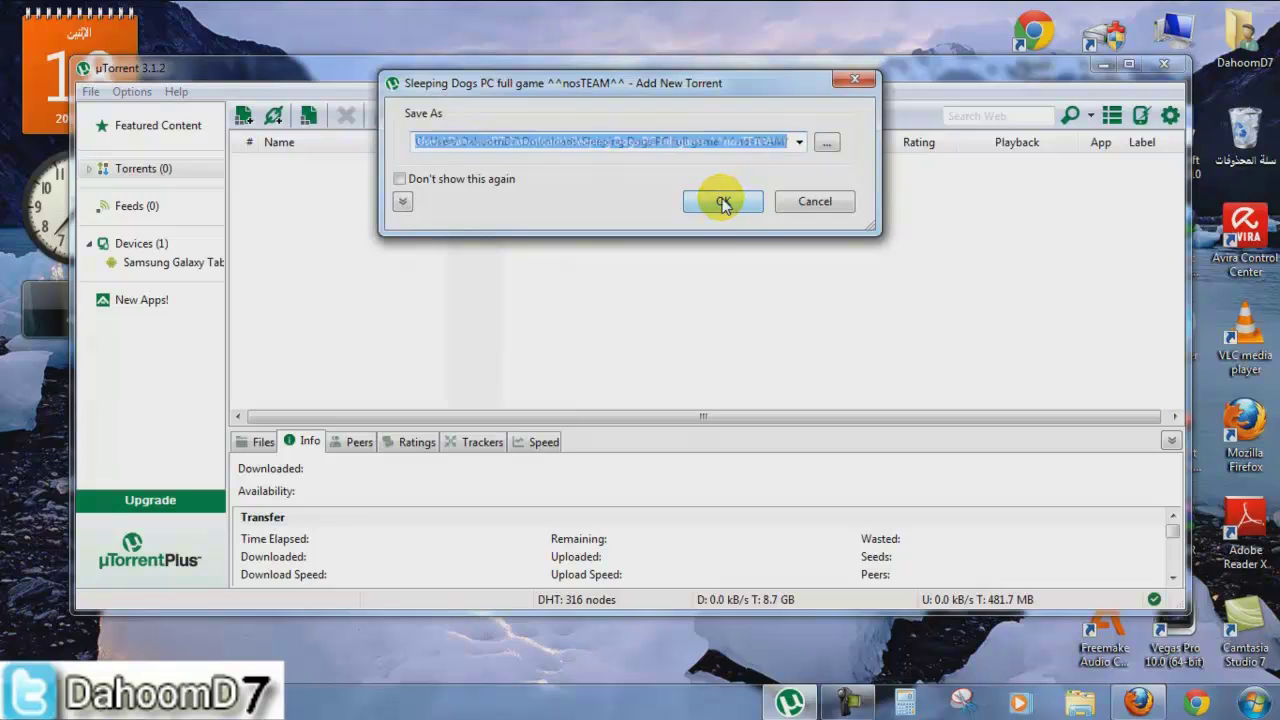
left_click(724, 203)
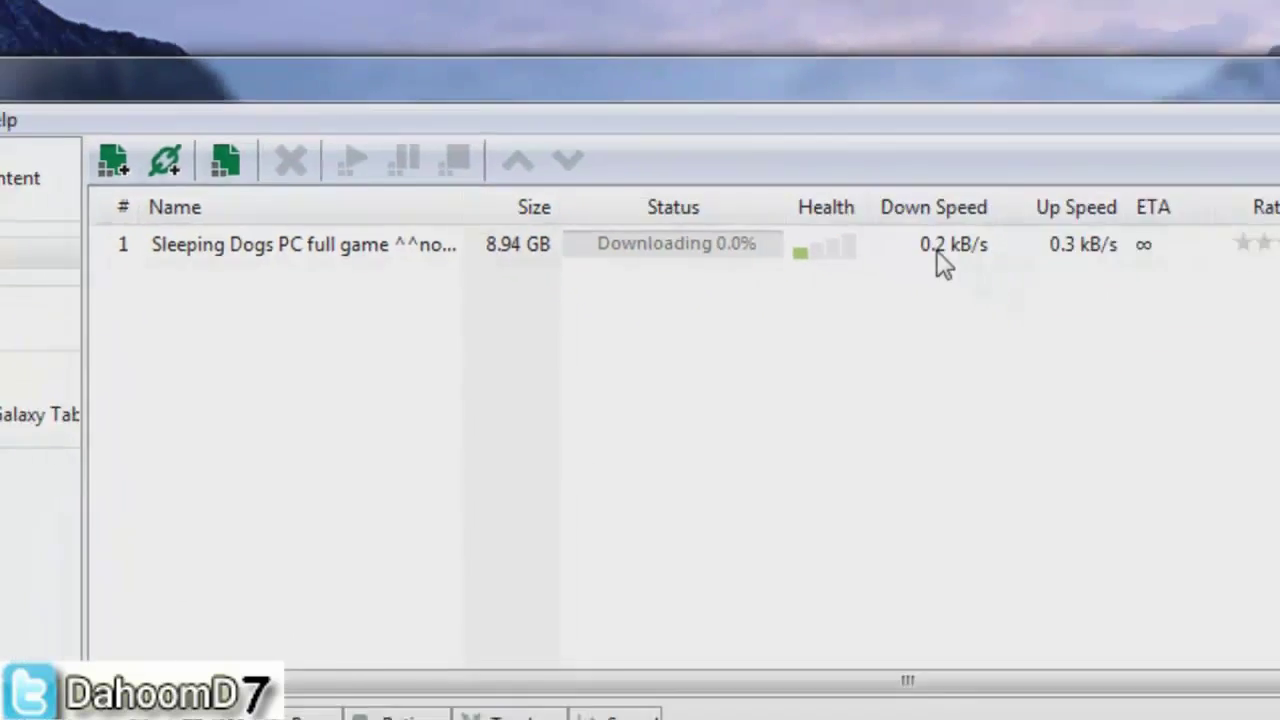
left_click(1087, 317)
key("Delete")
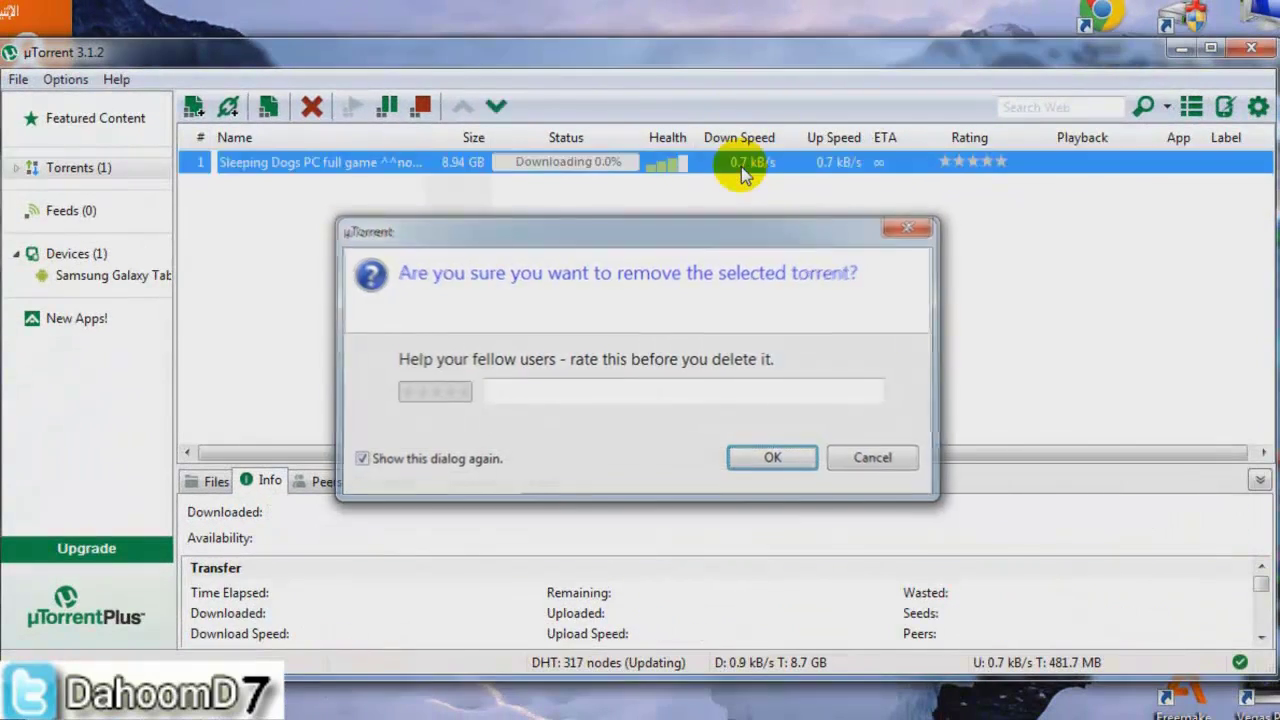
key("Return")
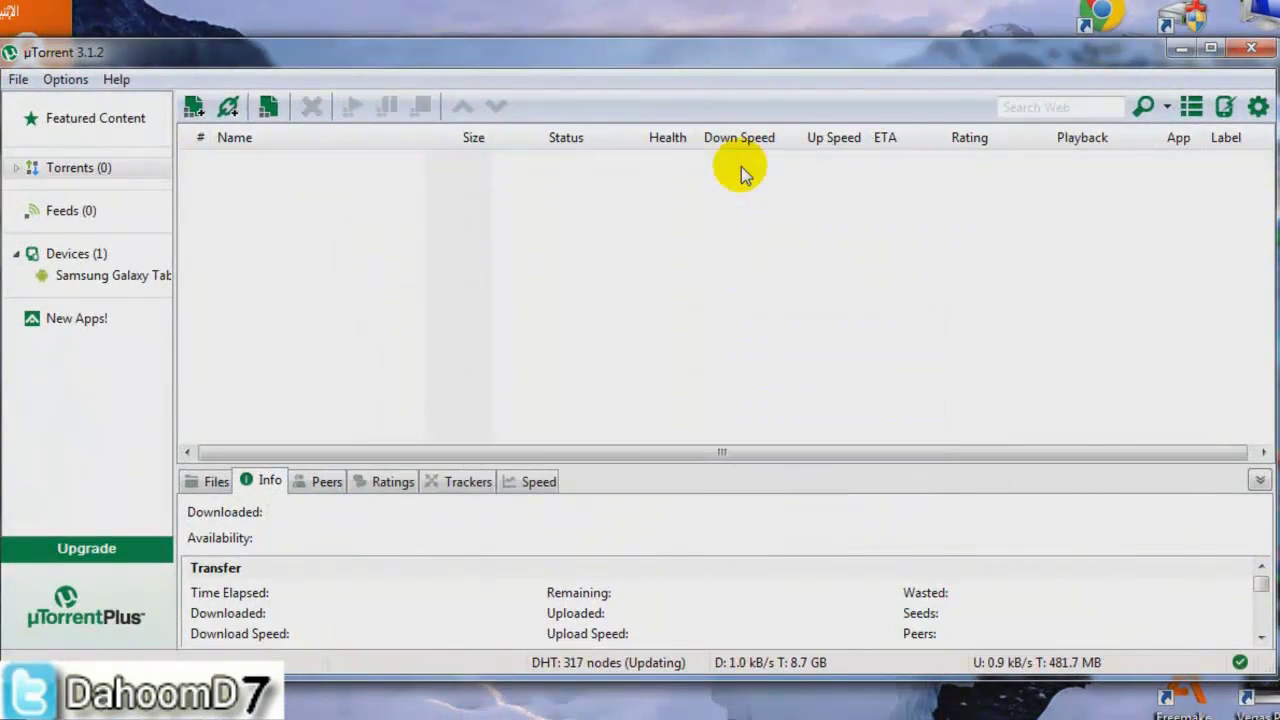
left_click(1183, 50)
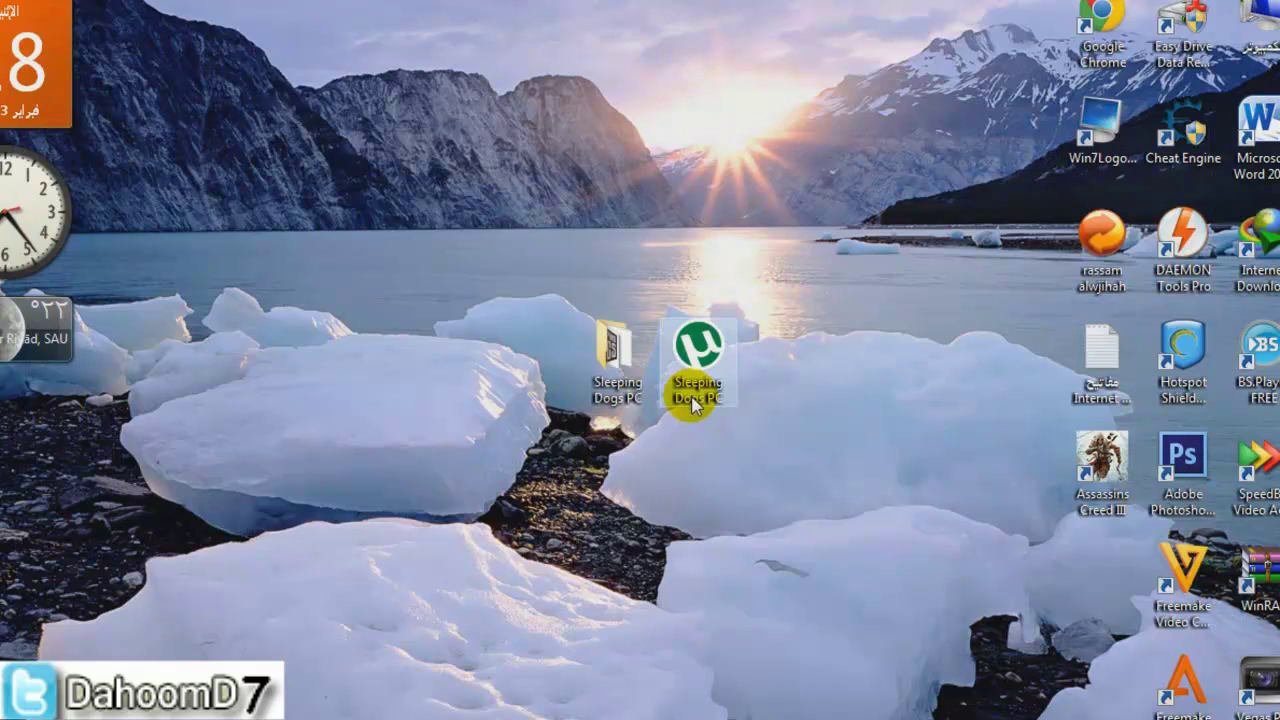
- Open the Sleeping Dogs PC folder on the desktop and look over the downloaded files in it
left_click(613, 360)
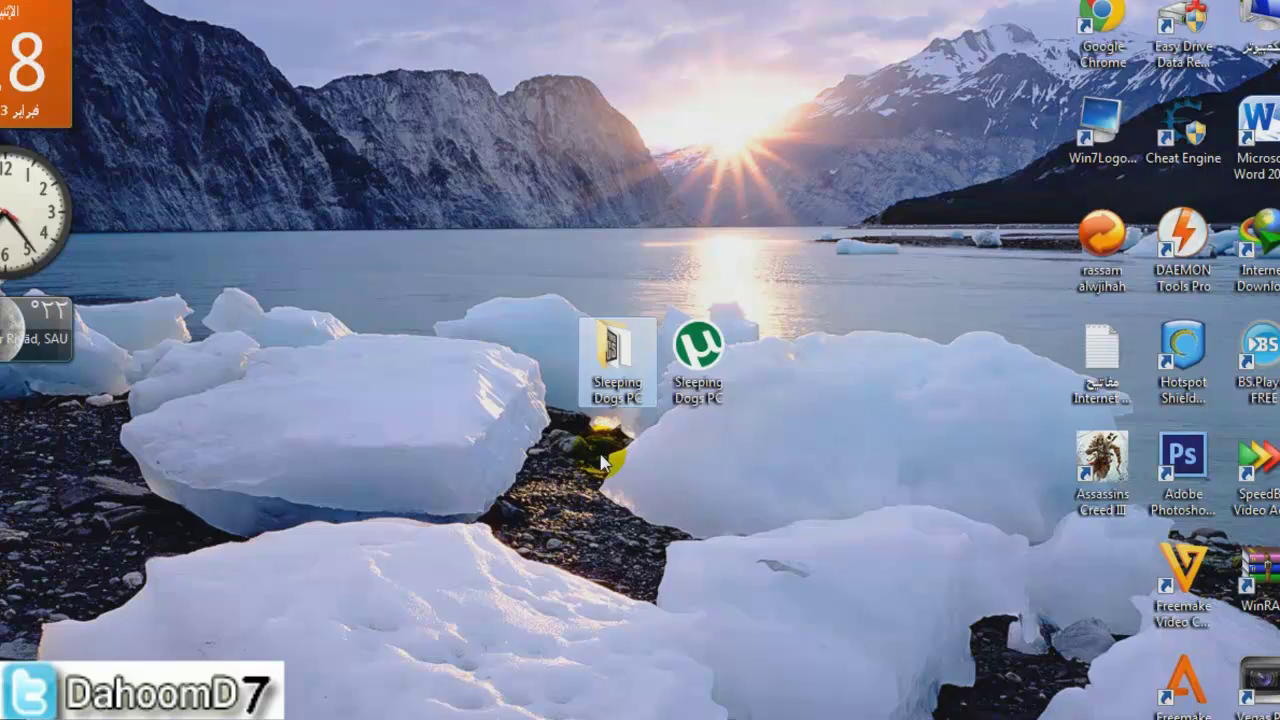
double_click(617, 390)
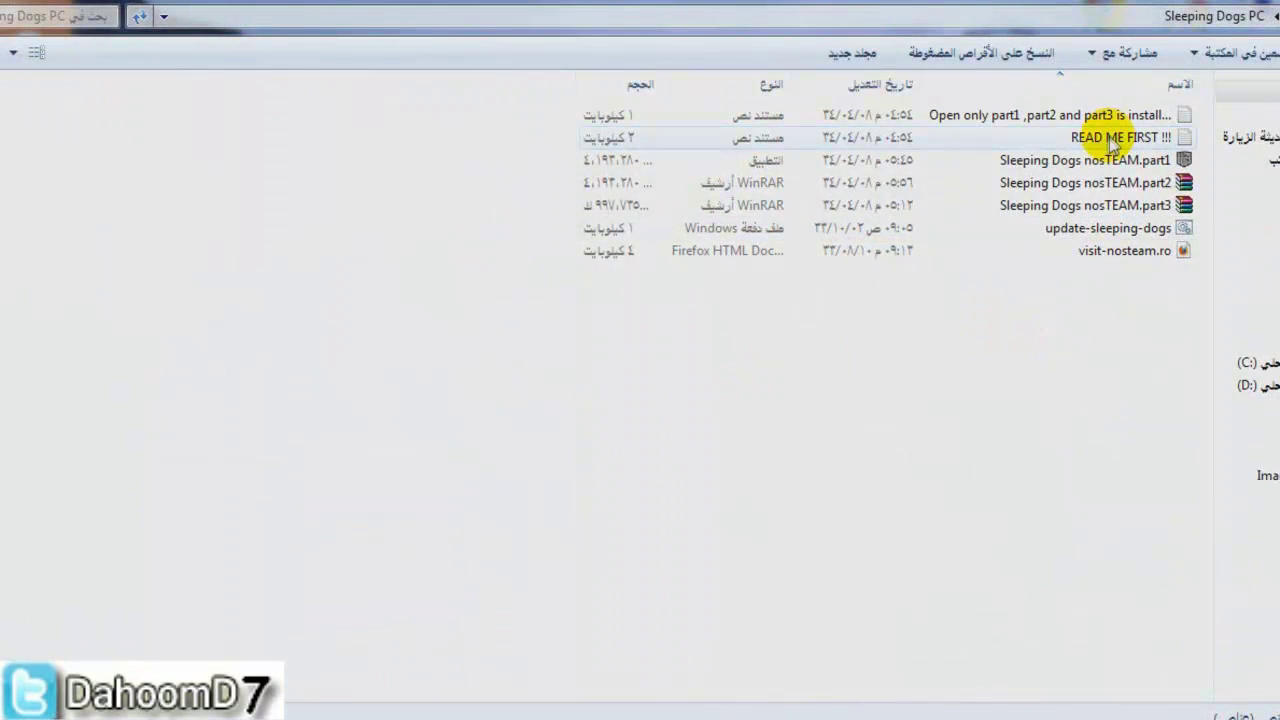
left_click_drag(1099, 318, 1103, 103)
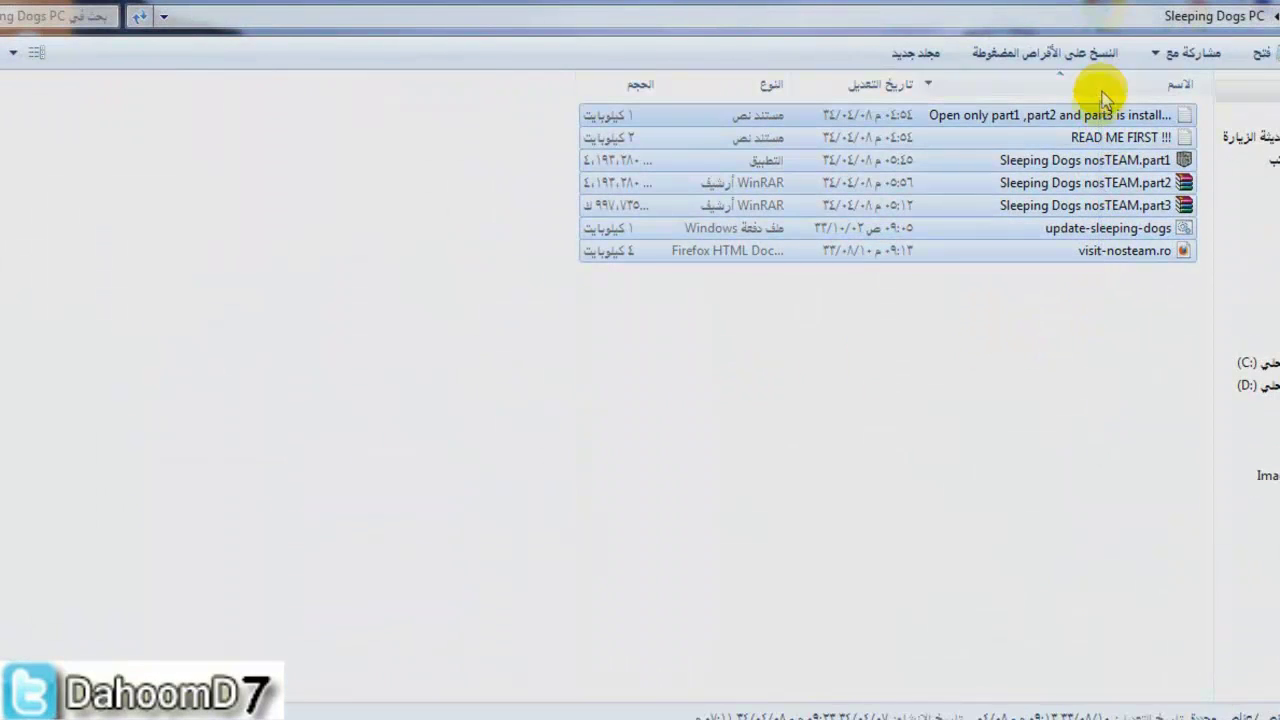
left_click(1050, 397)
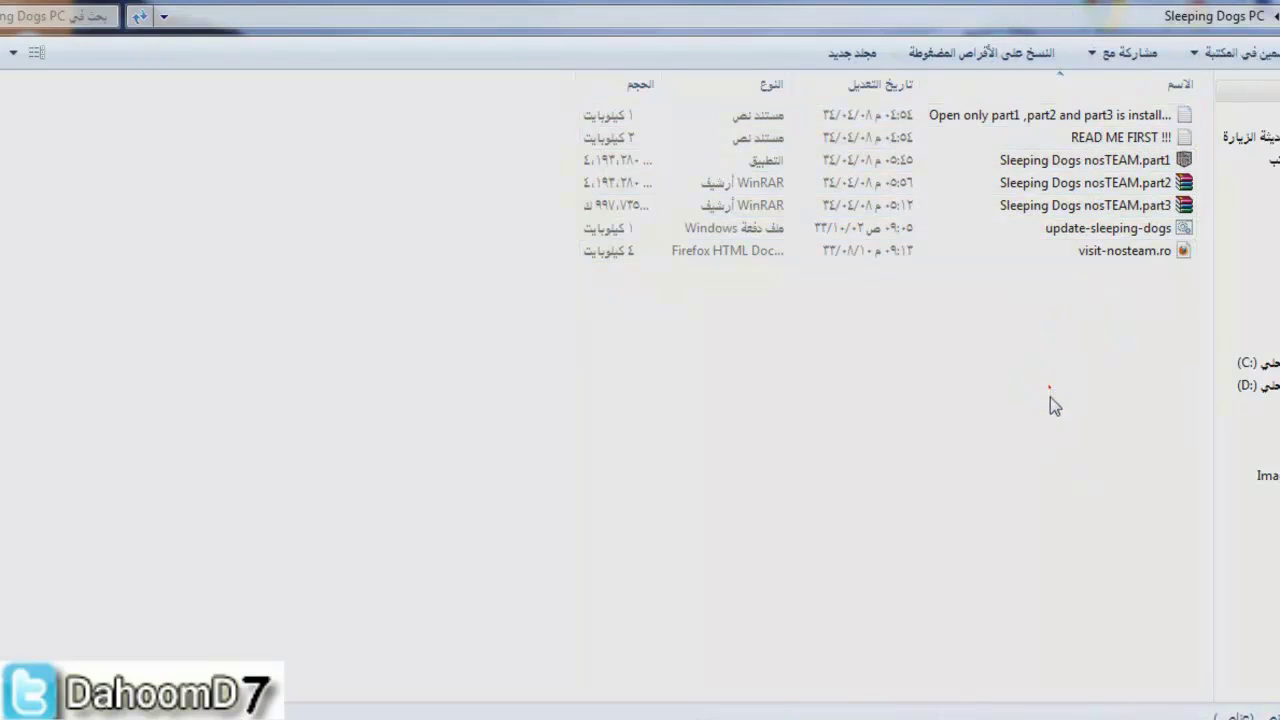
- Run the Sleeping Dogs nosTEAM.part1 installer with the default destination folder and cancel the installation
left_click(1112, 163)
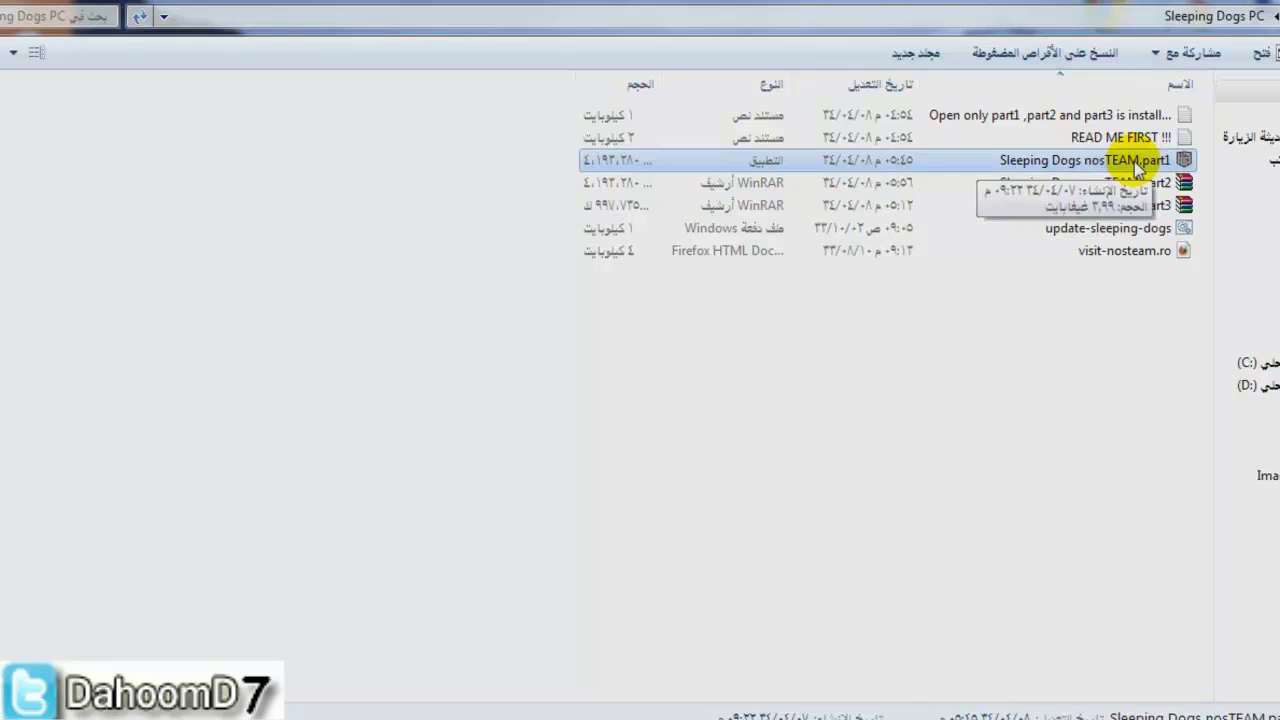
double_click(1138, 165)
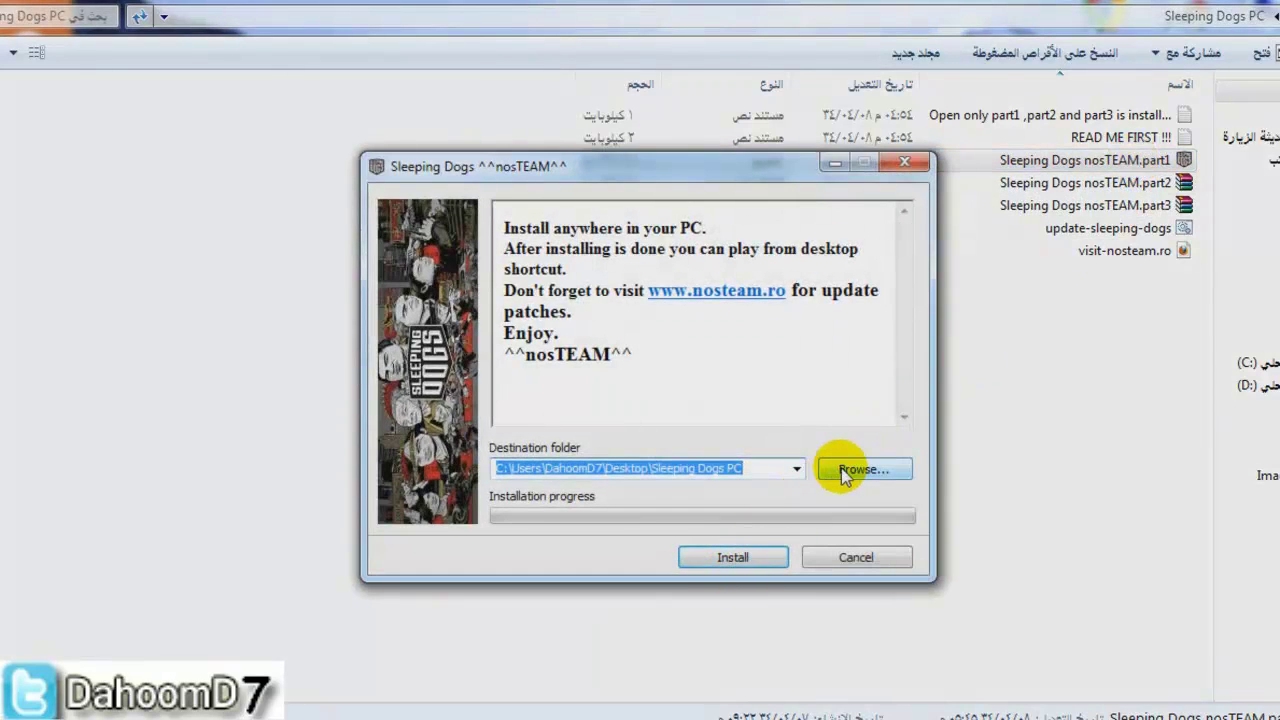
left_click(738, 558)
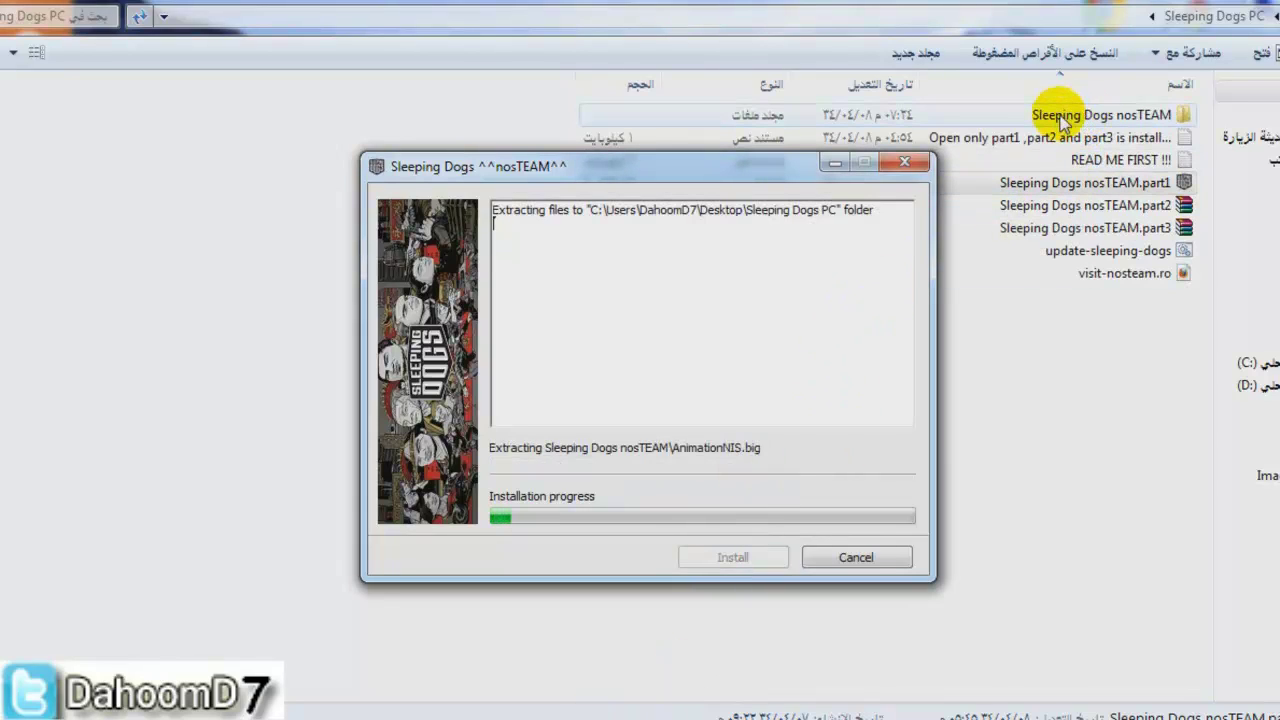
left_click(851, 557)
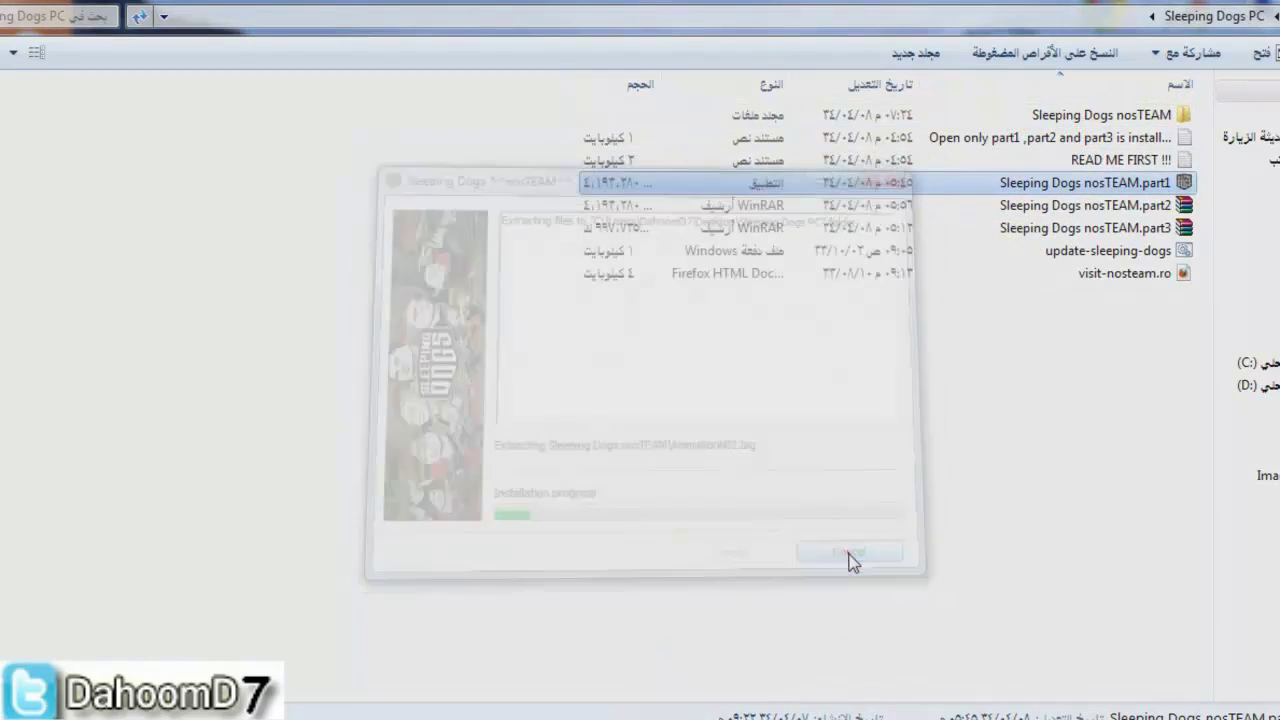
- Delete the partially extracted Sleeping Dogs nosTEAM folder from the Sleeping Dogs PC folder
left_click(1105, 115)
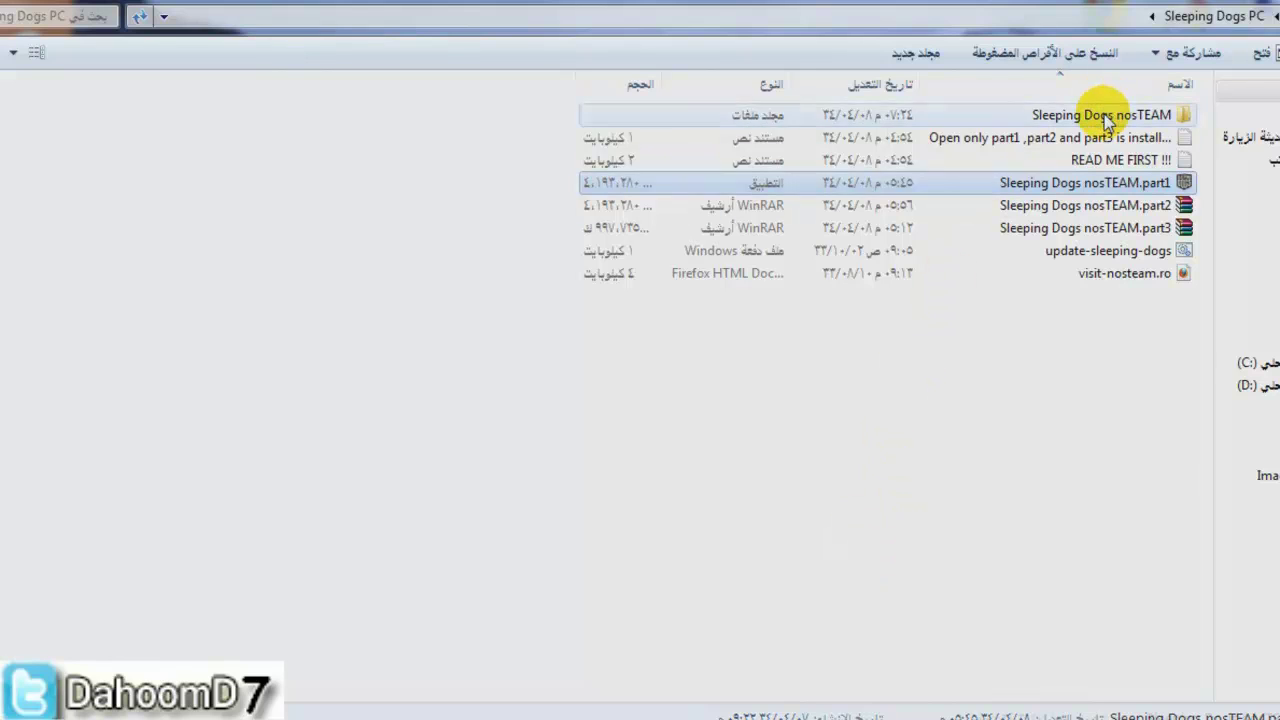
key("Delete")
key("Return")
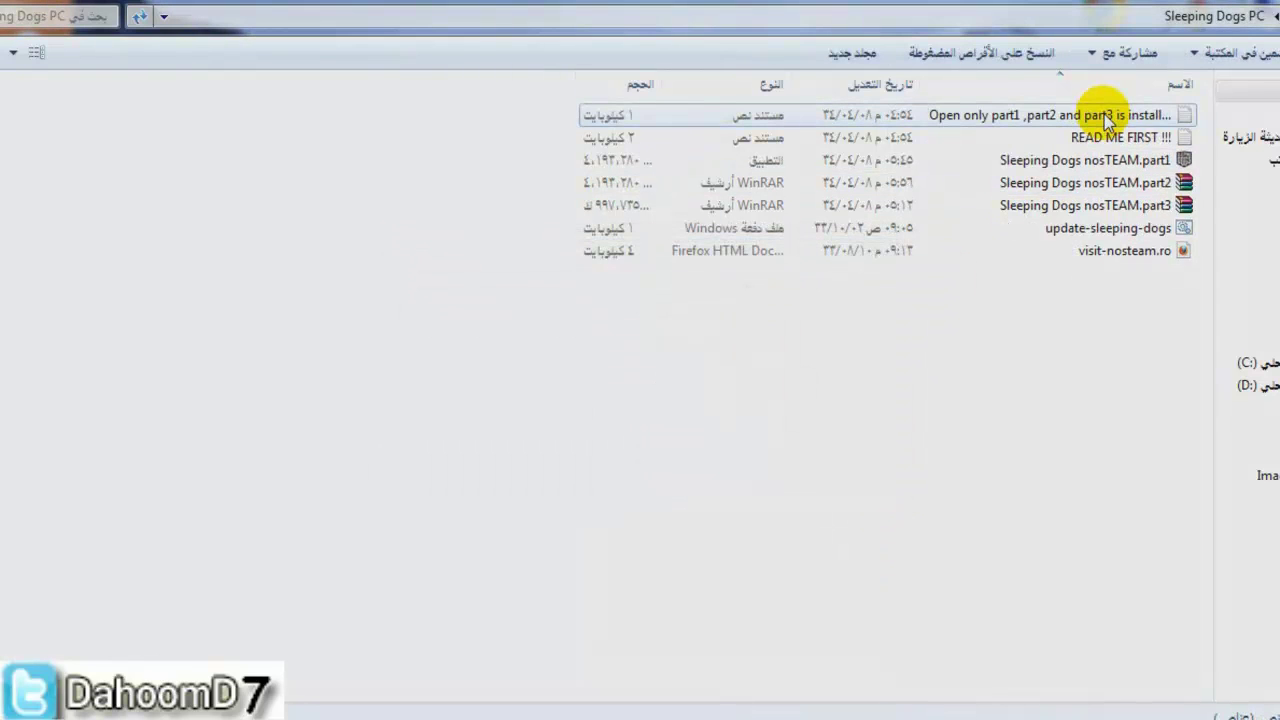
- Extract the Sleeping Dogs nosTEAM.part2 archive into the current folder with WinRAR
left_click(1157, 182)
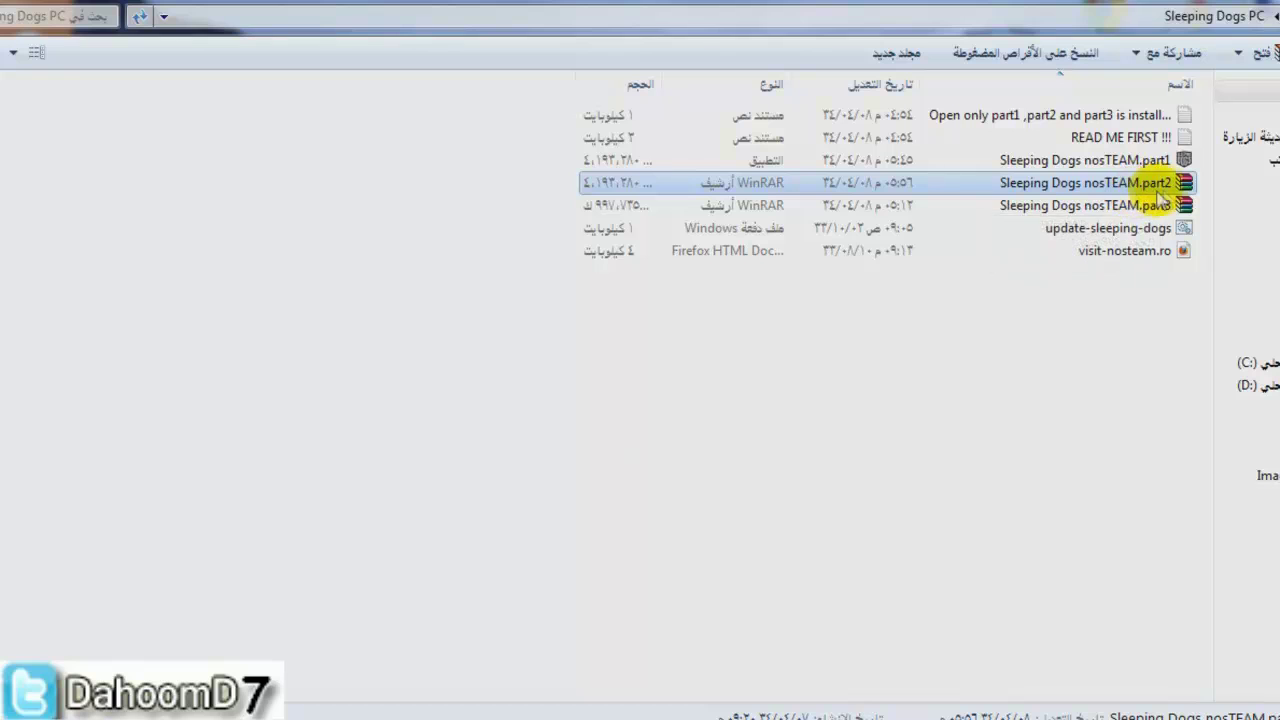
right_click(1132, 183)
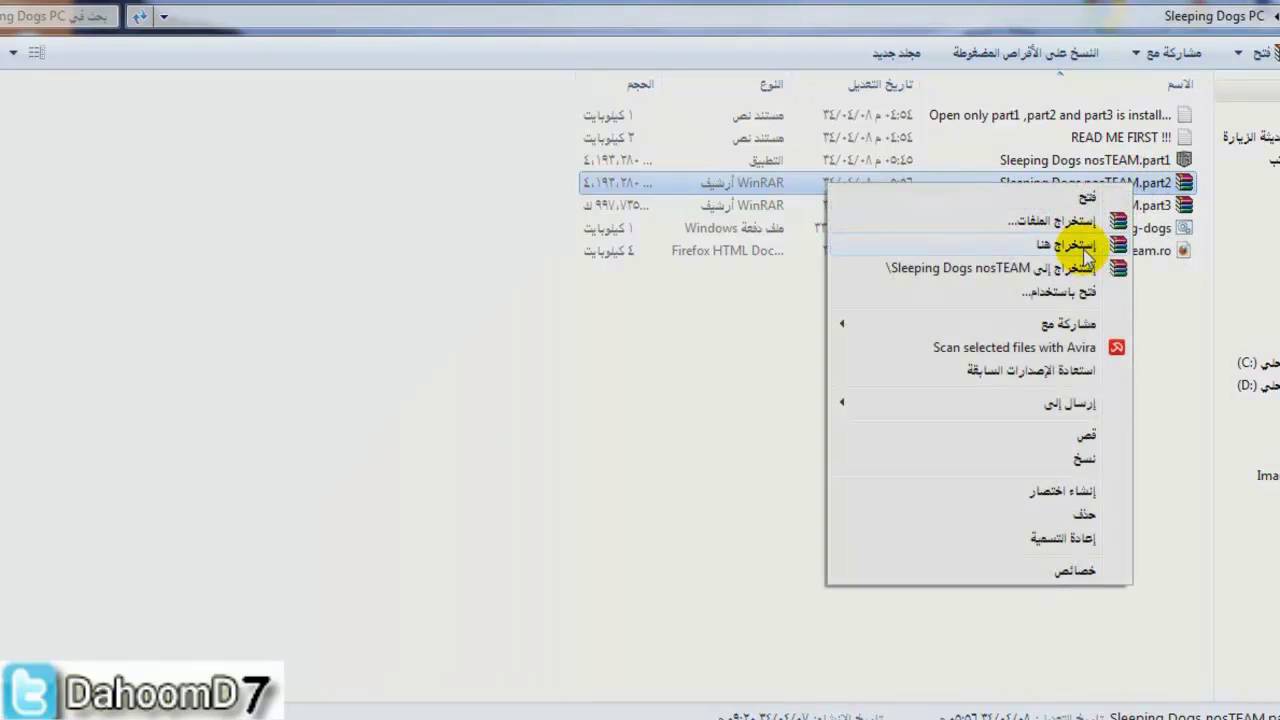
left_click(1080, 246)
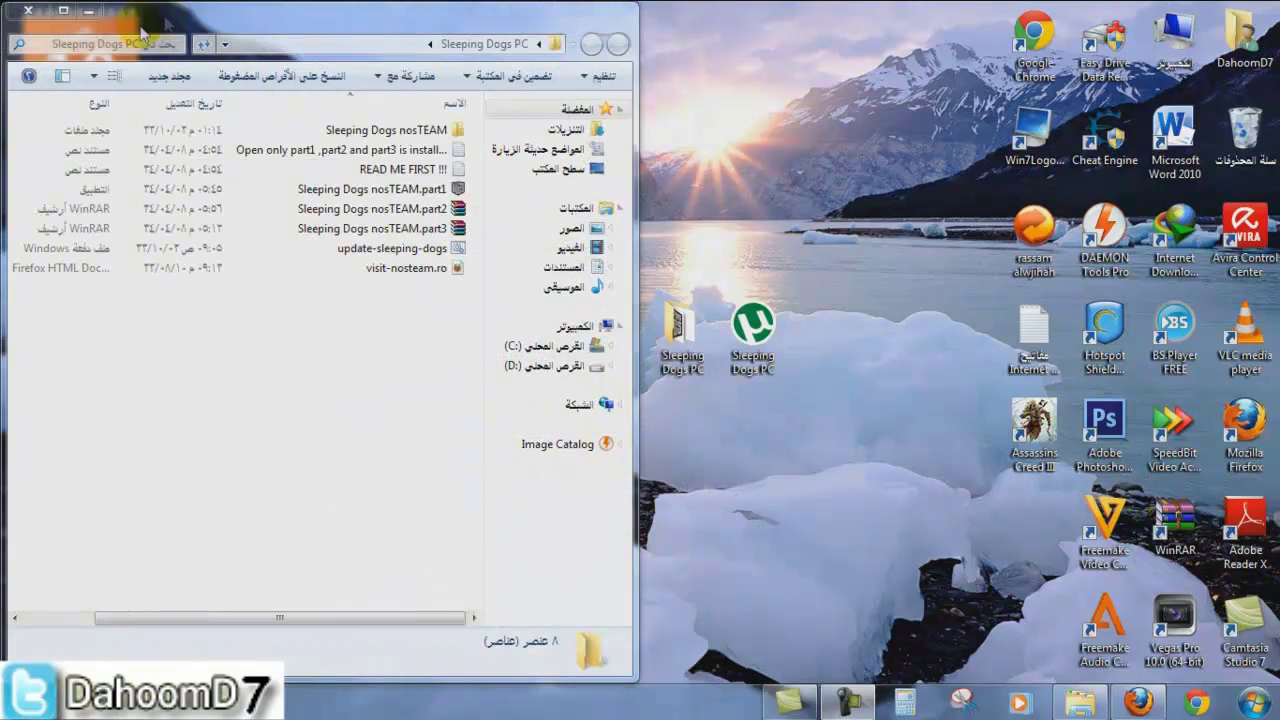
- Open the extracted Sleeping Dogs nosTEAM folder and locate the HKShip application among its files
left_click(381, 134)
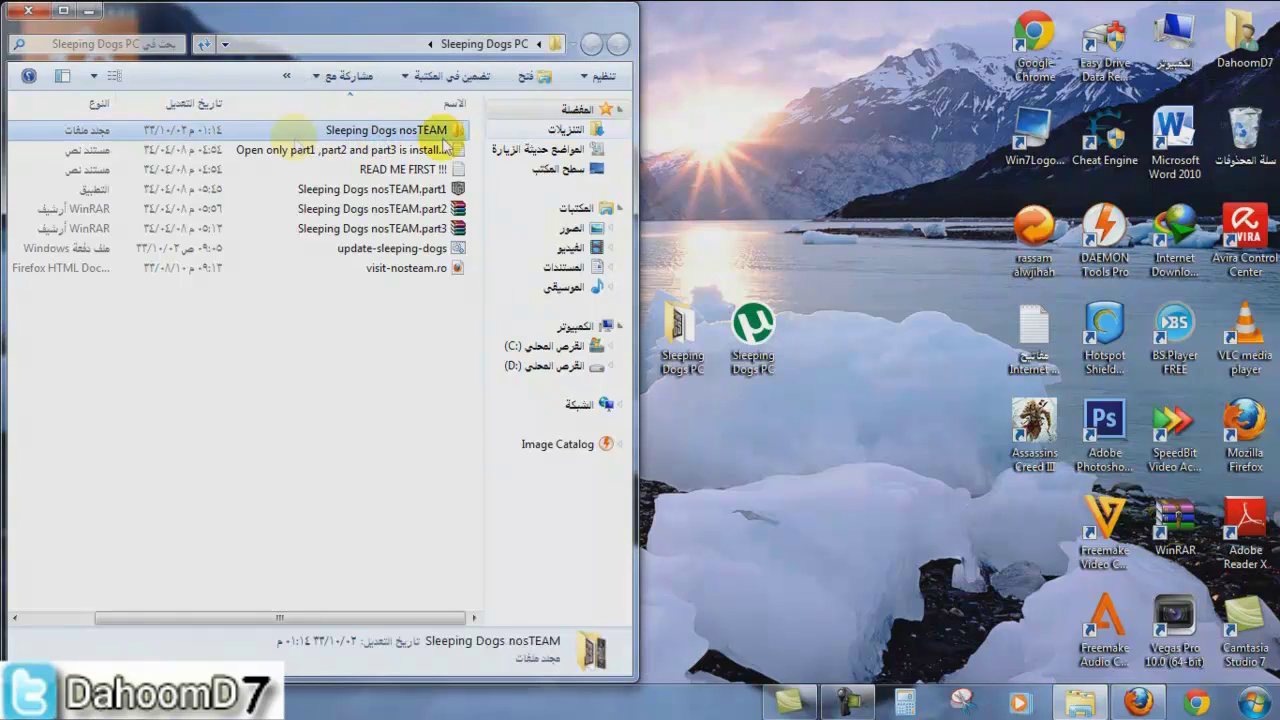
left_click(338, 131)
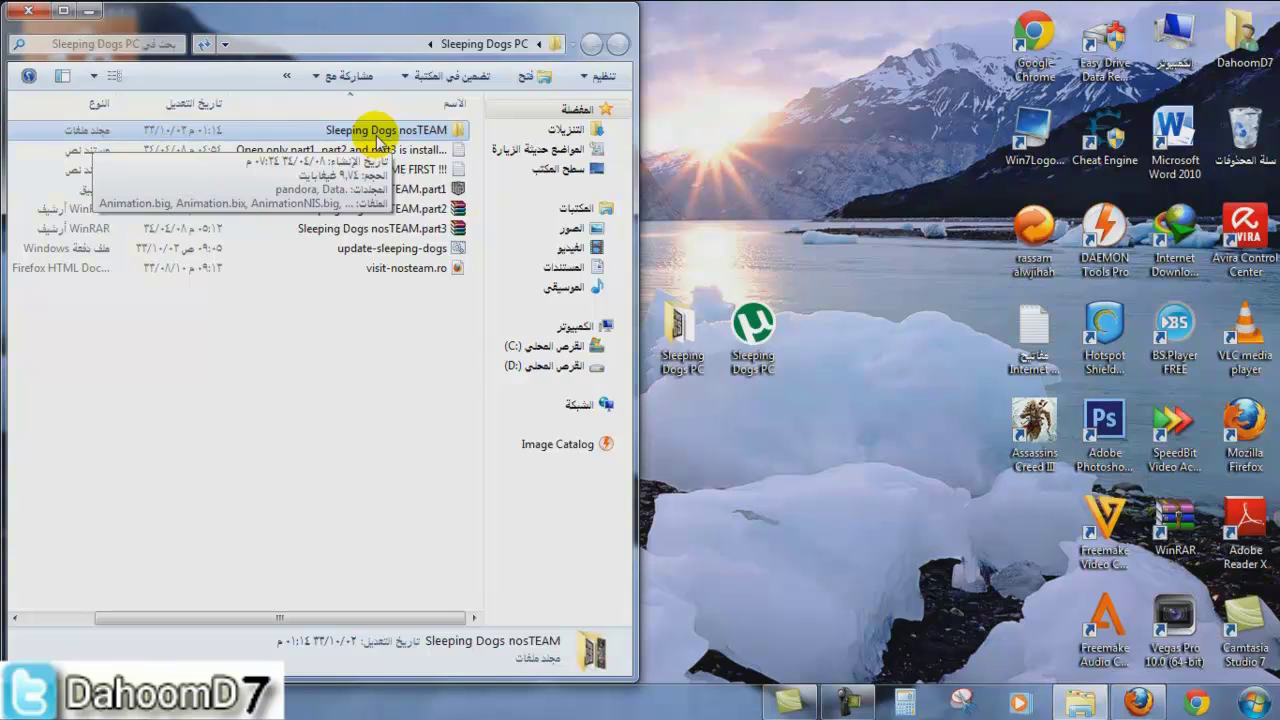
double_click(381, 134)
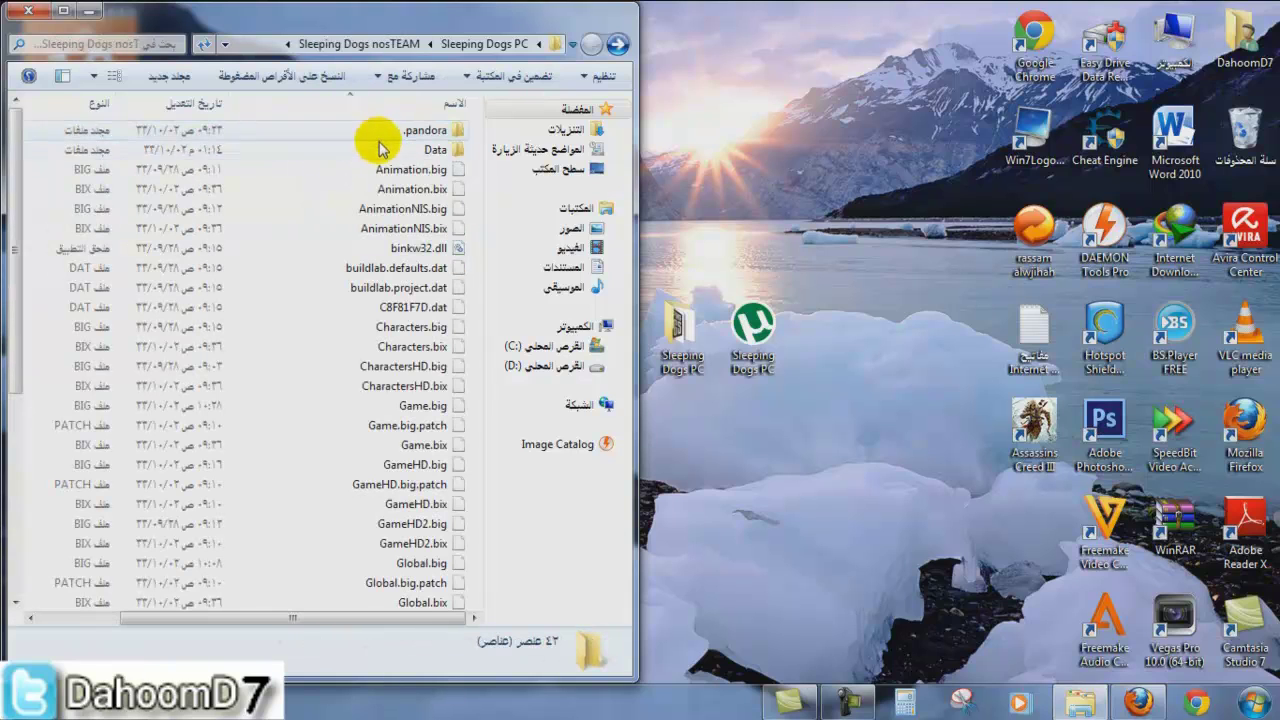
scroll(337, 371, "down", 4)
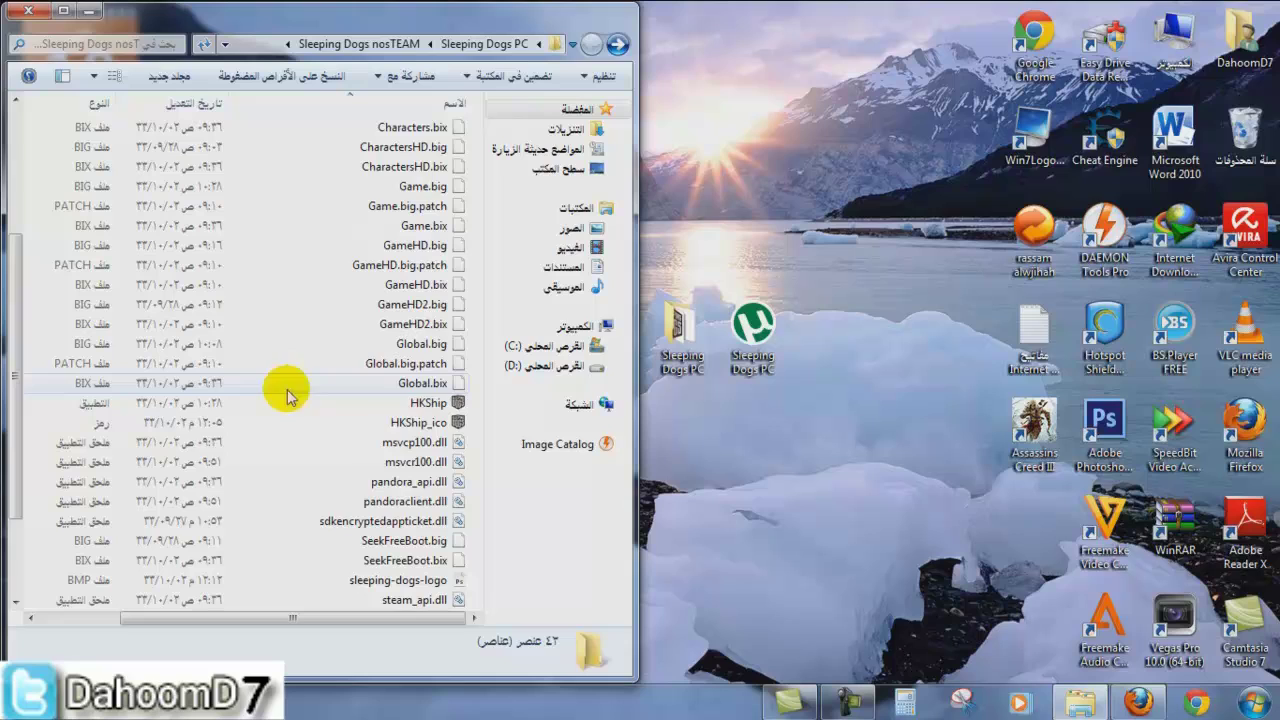
left_click(394, 405)
scroll(178, 421, "down", 2)
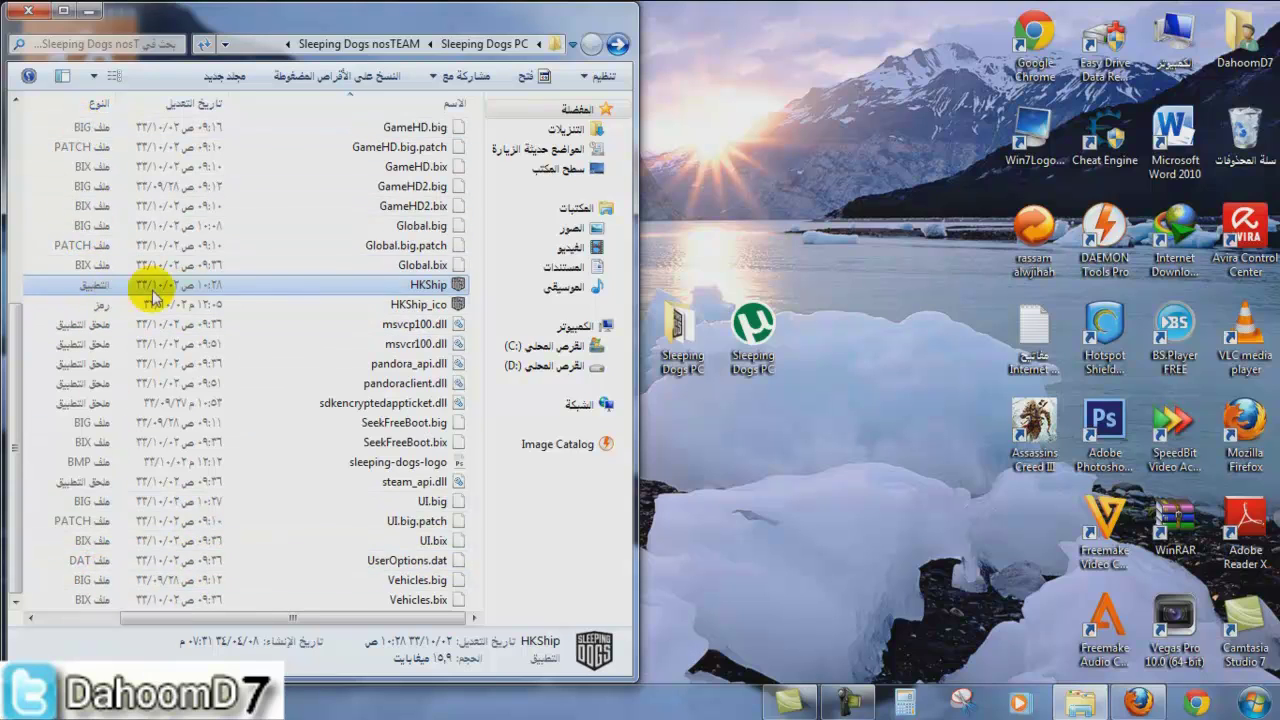
scroll(208, 310, "up", 6)
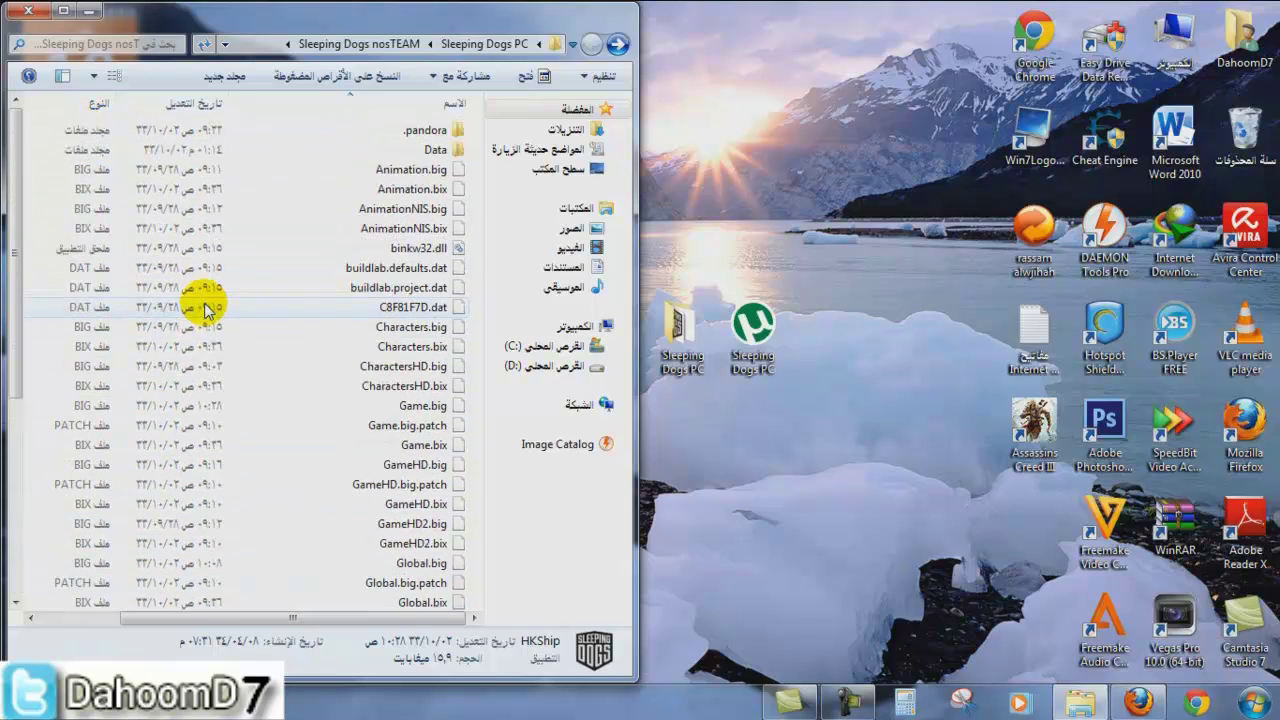
scroll(208, 310, "down", 5)
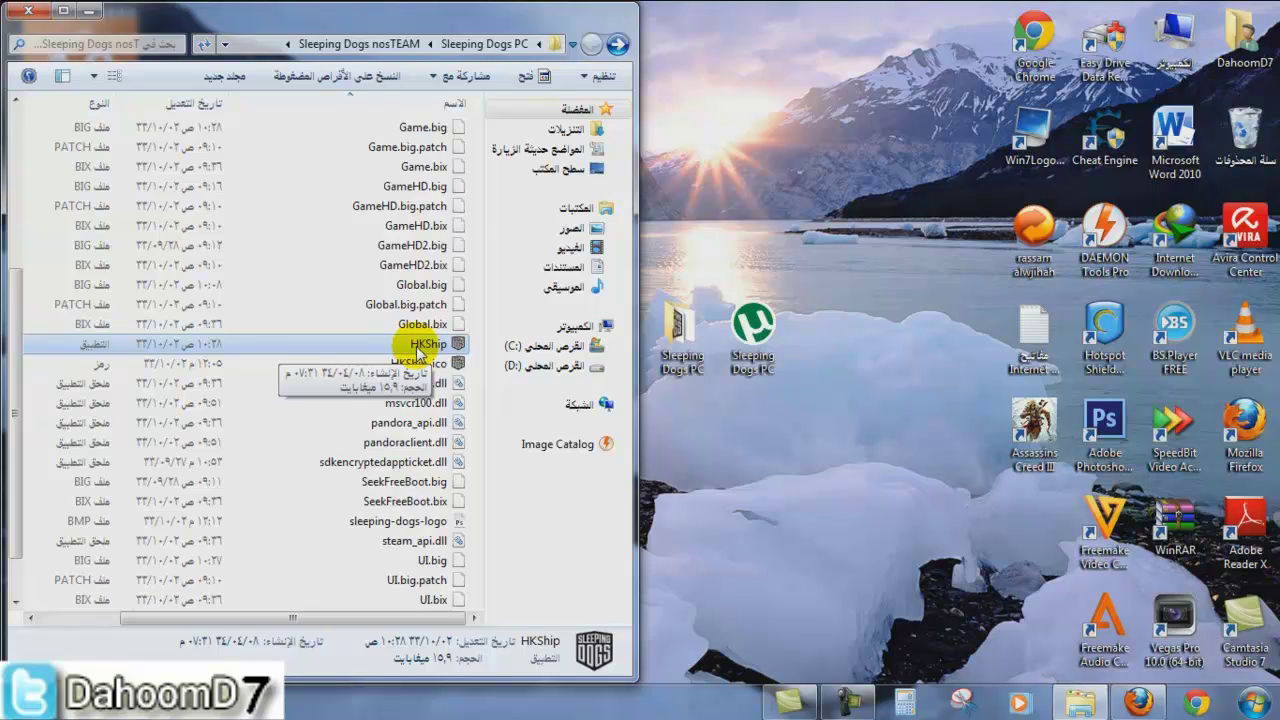
- Create a desktop shortcut to the HKShip application and close the folder window
right_click(418, 350)
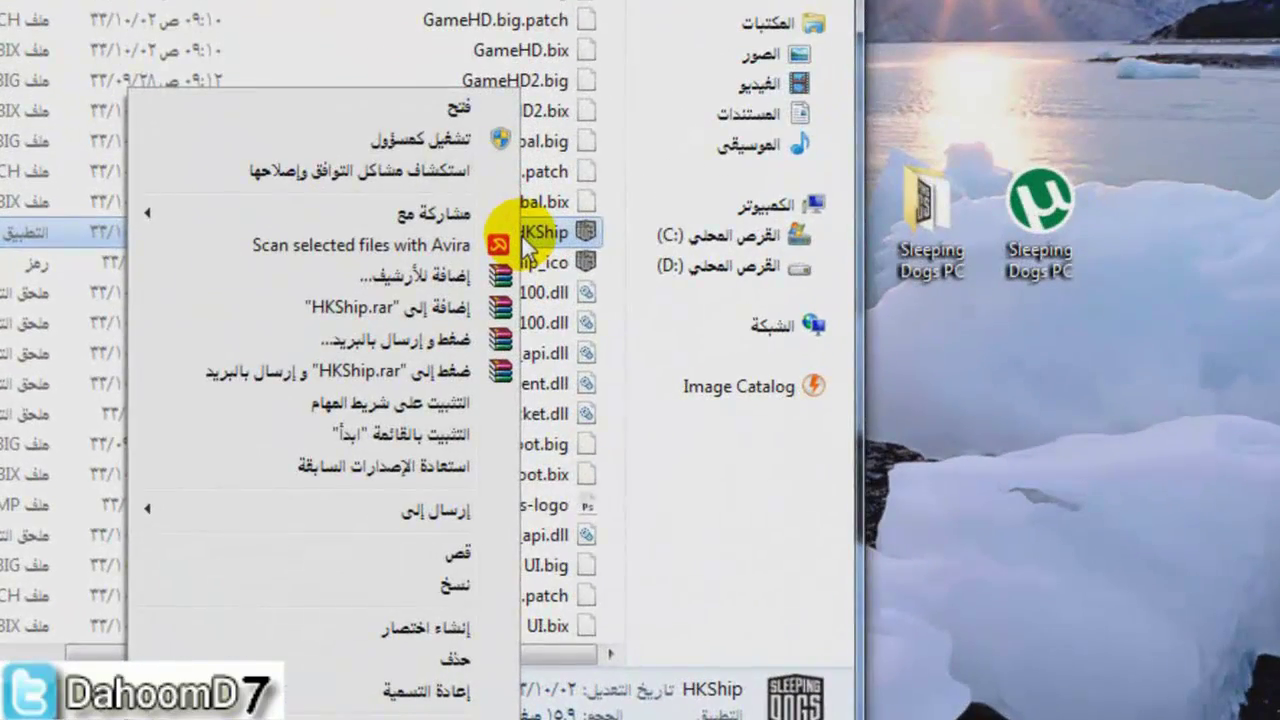
mouse_move(457, 514)
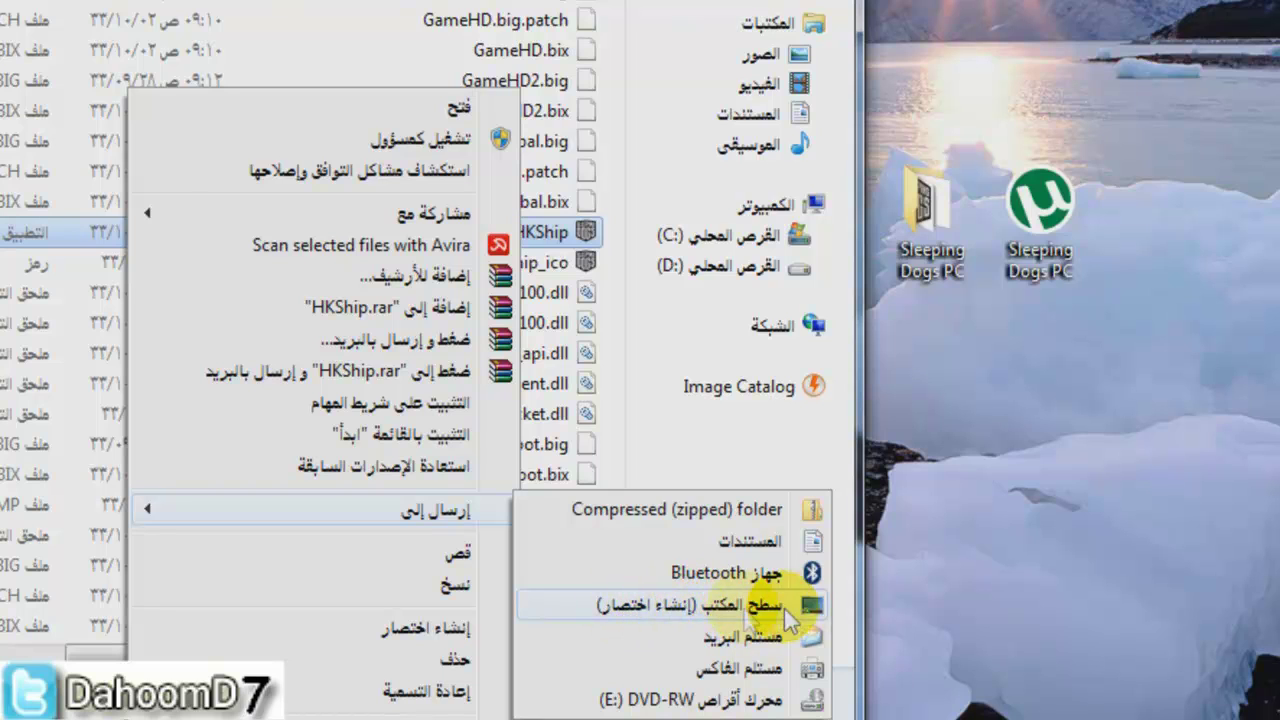
left_click(706, 609)
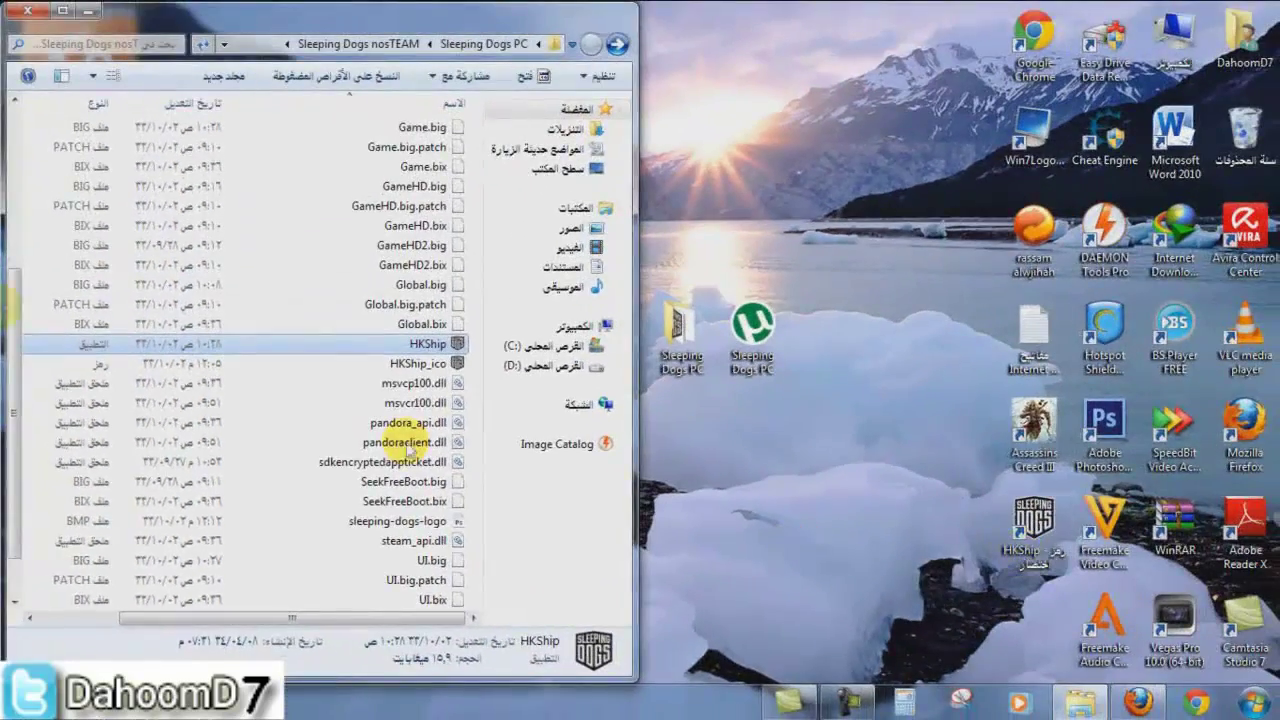
left_click(28, 12)
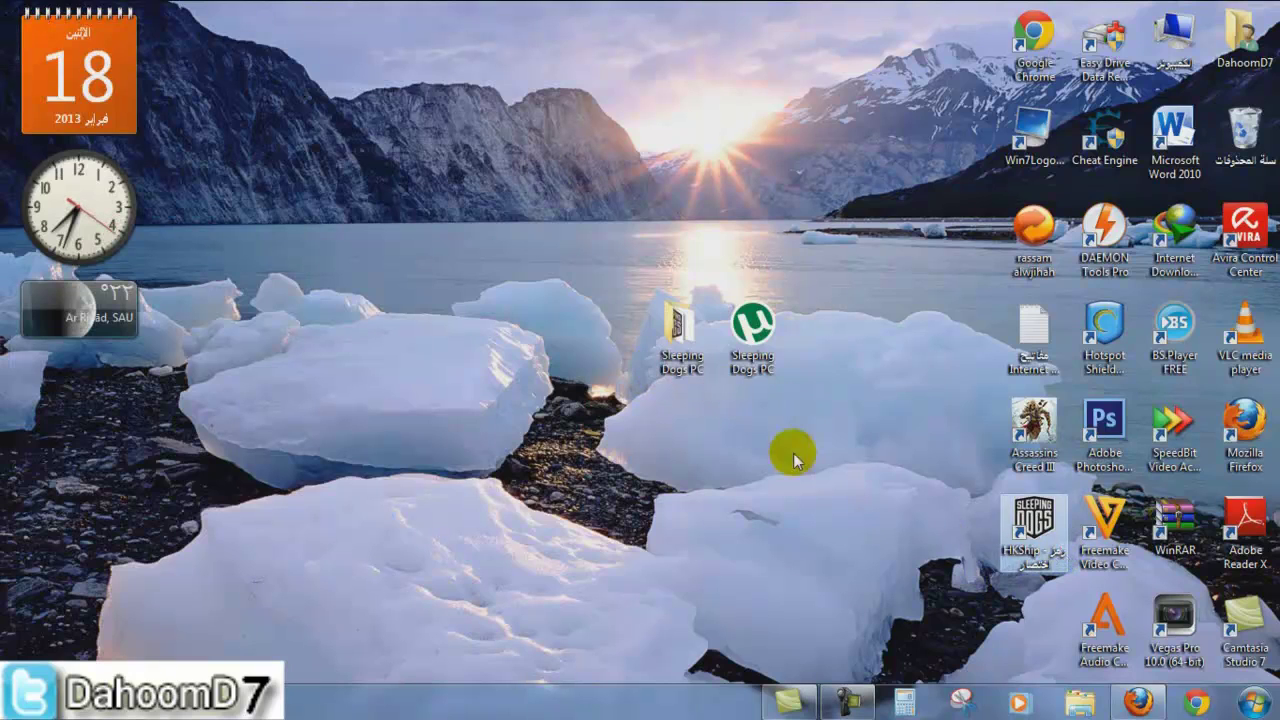
- Rename the HKShip desktop shortcut to "Sleeping Dogs PC" using the name copied from the game folder
right_click(690, 350)
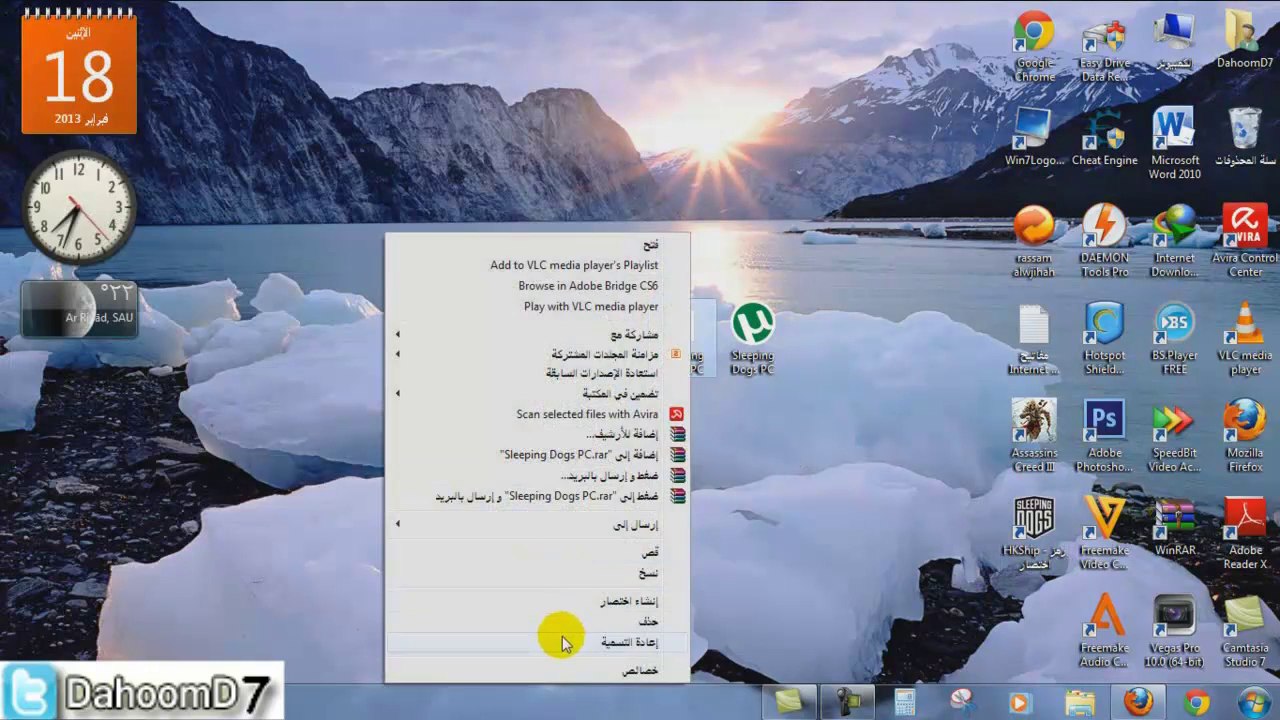
left_click(562, 636)
key("ctrl+c")
left_click(574, 566)
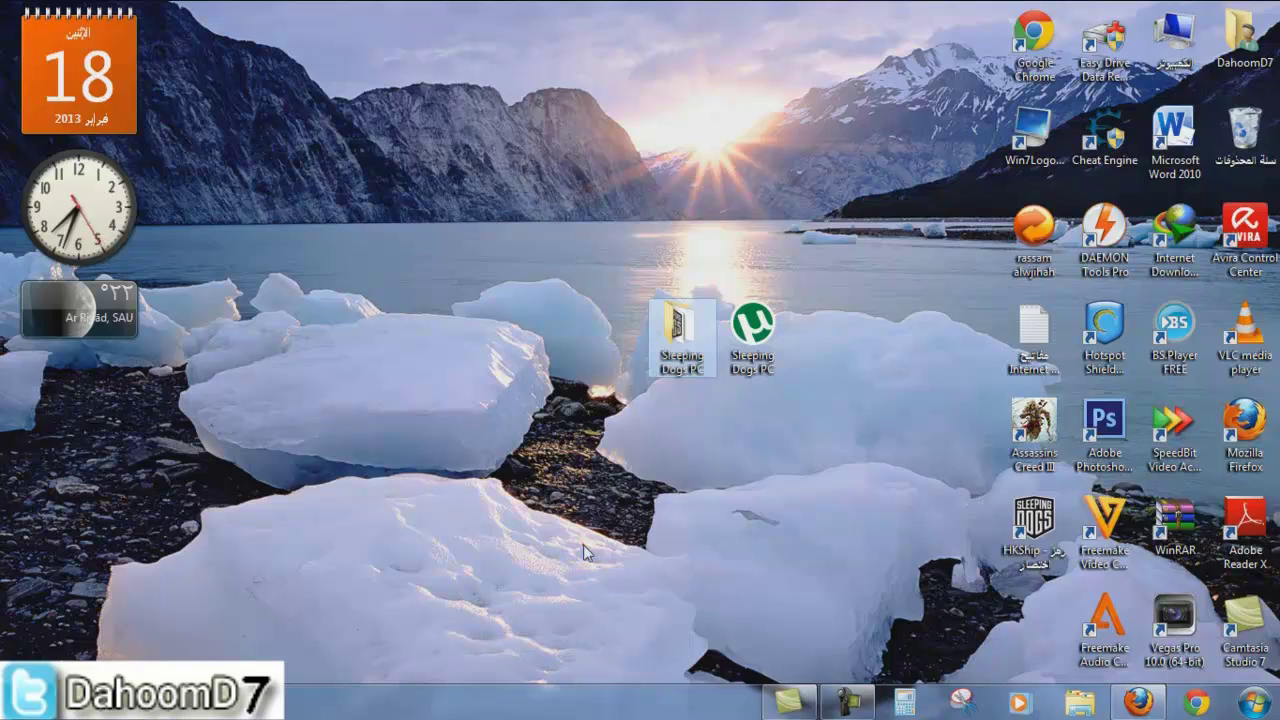
right_click(1010, 551)
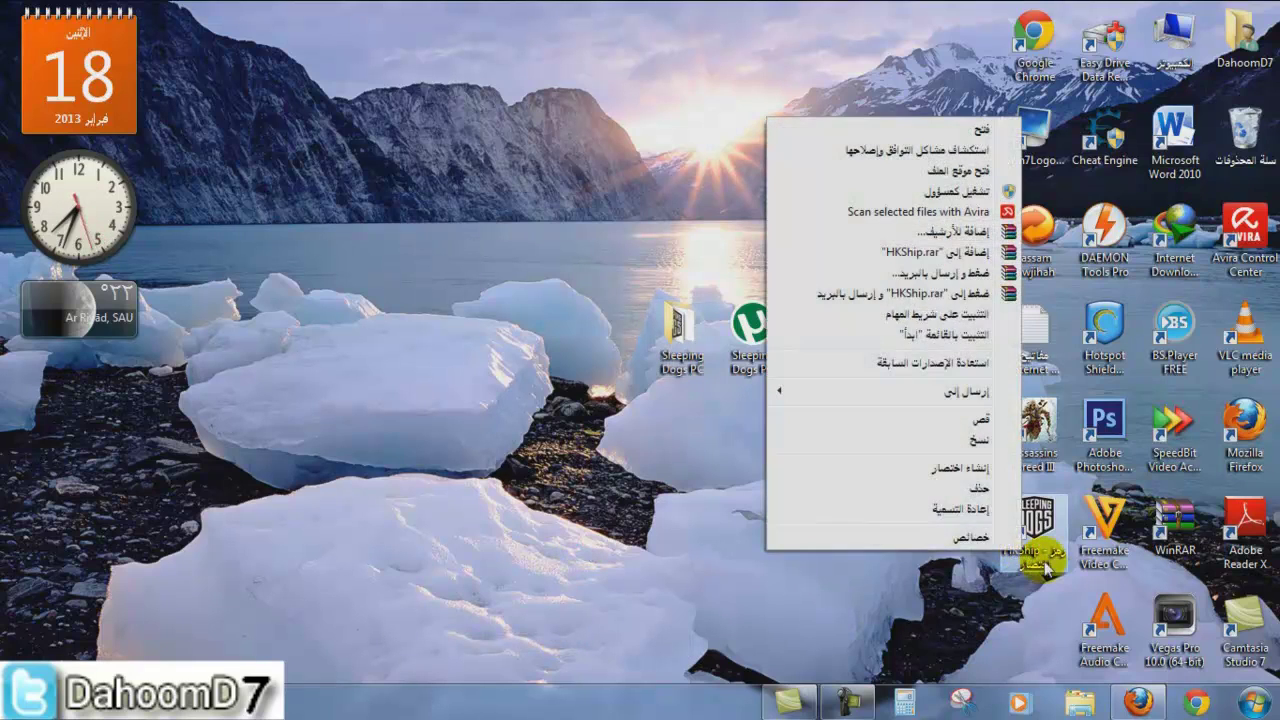
left_click(986, 500)
key("ctrl+v")
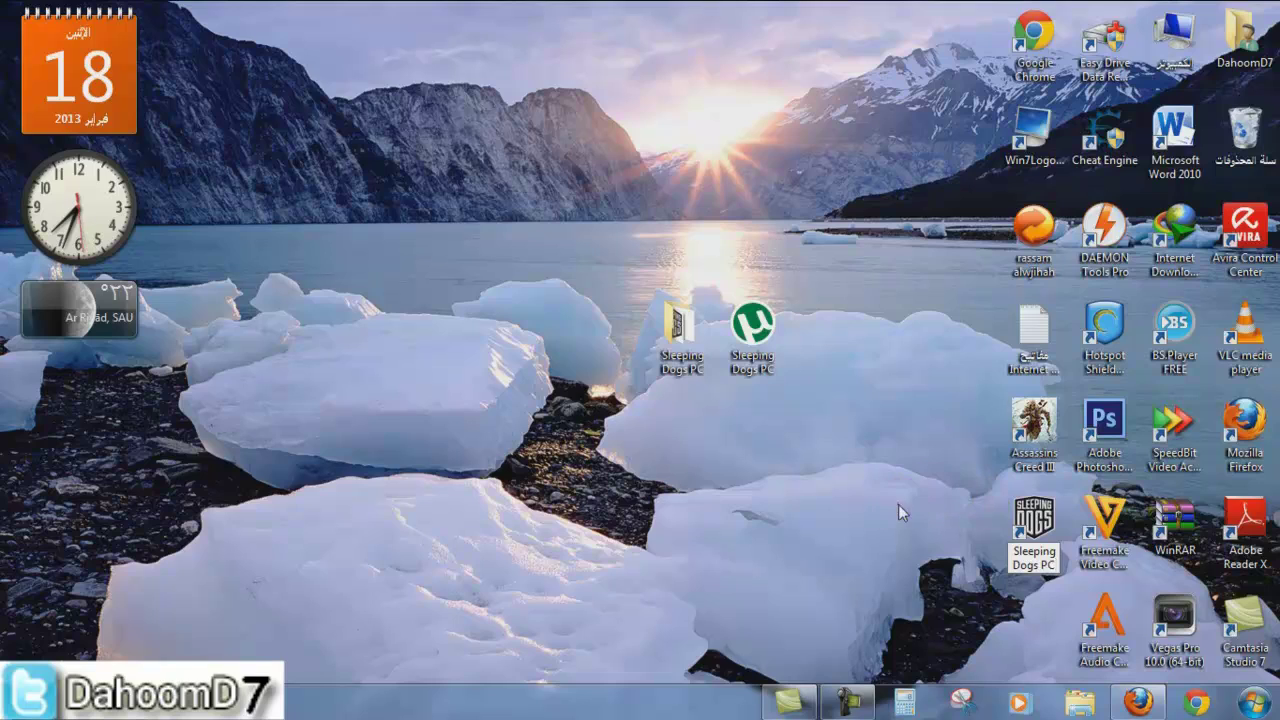
key("Return")
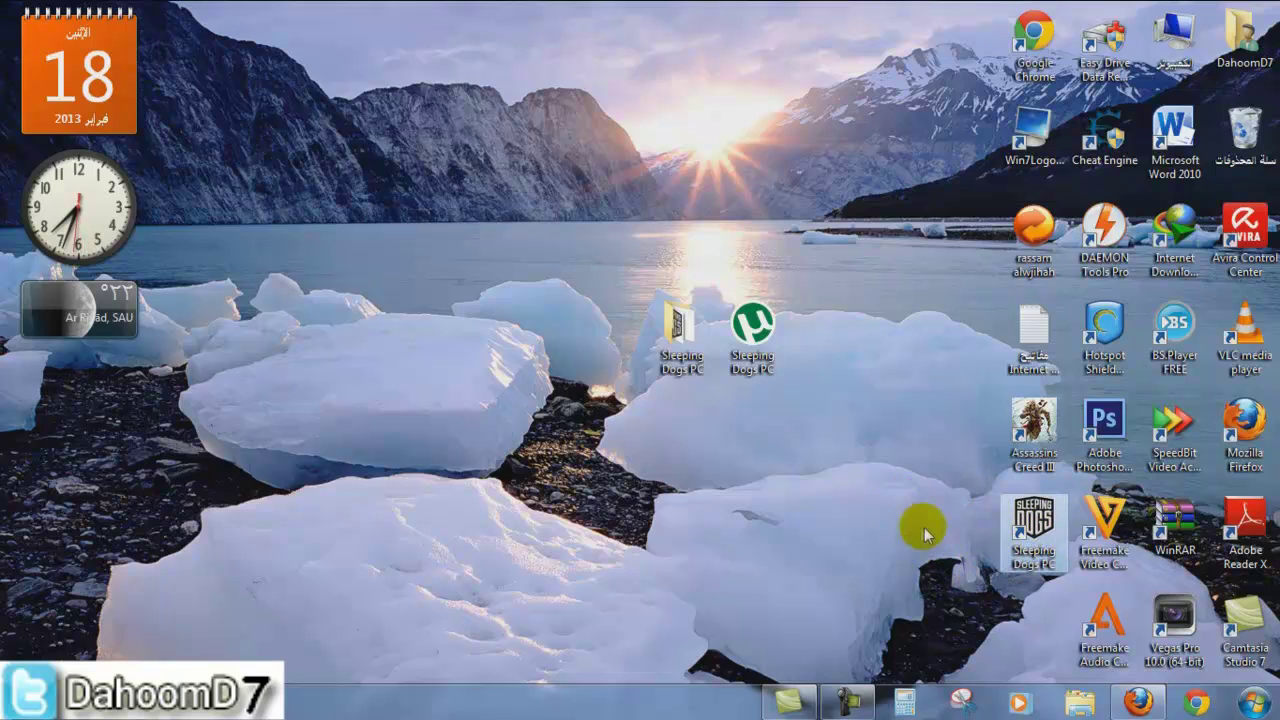